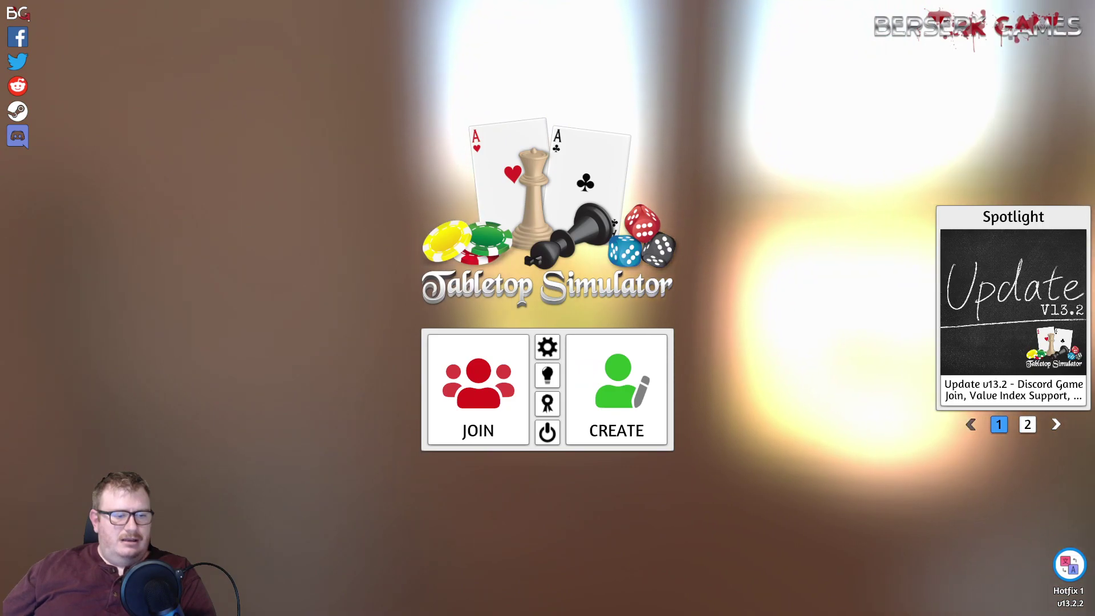
- Switch to File Explorer and examine the booster pack generator files in the Saves folder and the contents of its Saved Objects folder
{"action": "key", "text": "alt+Tab"}
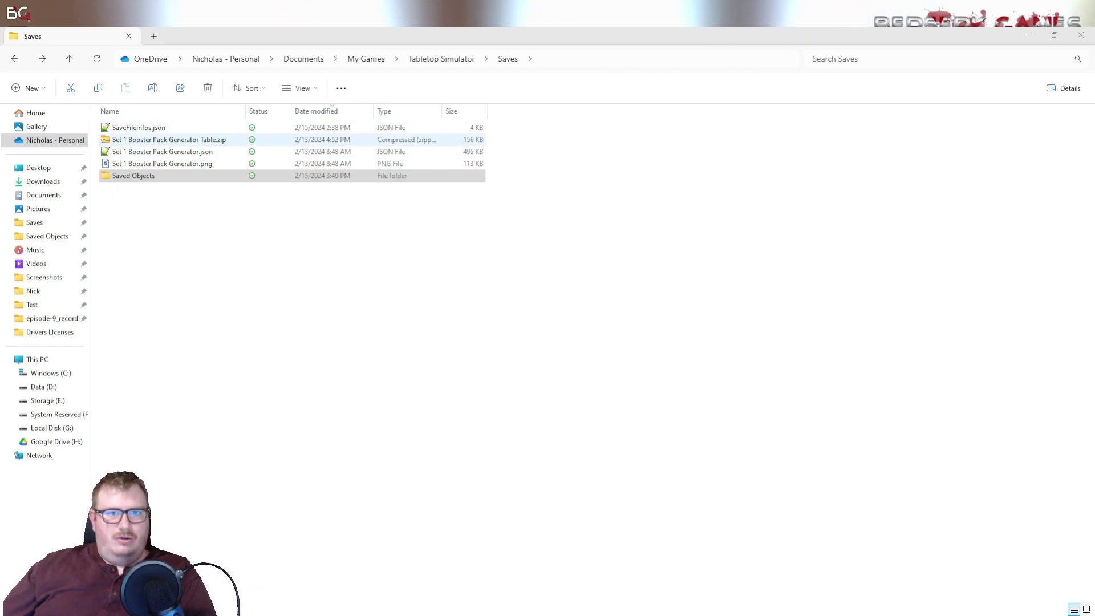
{"action": "left_click", "coordinate": [151, 139]}
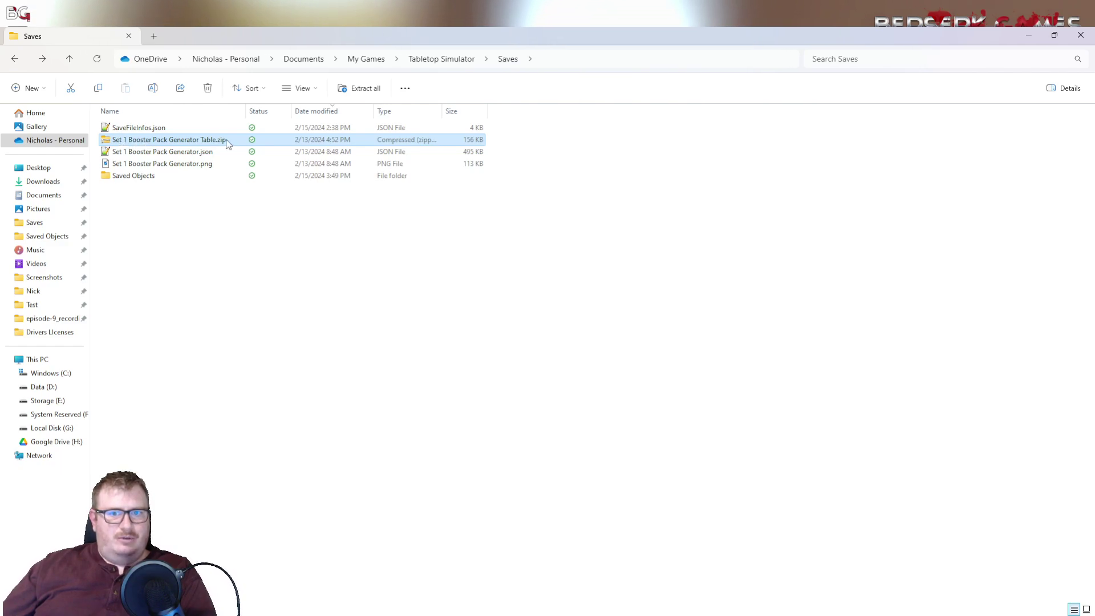
{"action": "left_click", "coordinate": [157, 166]}
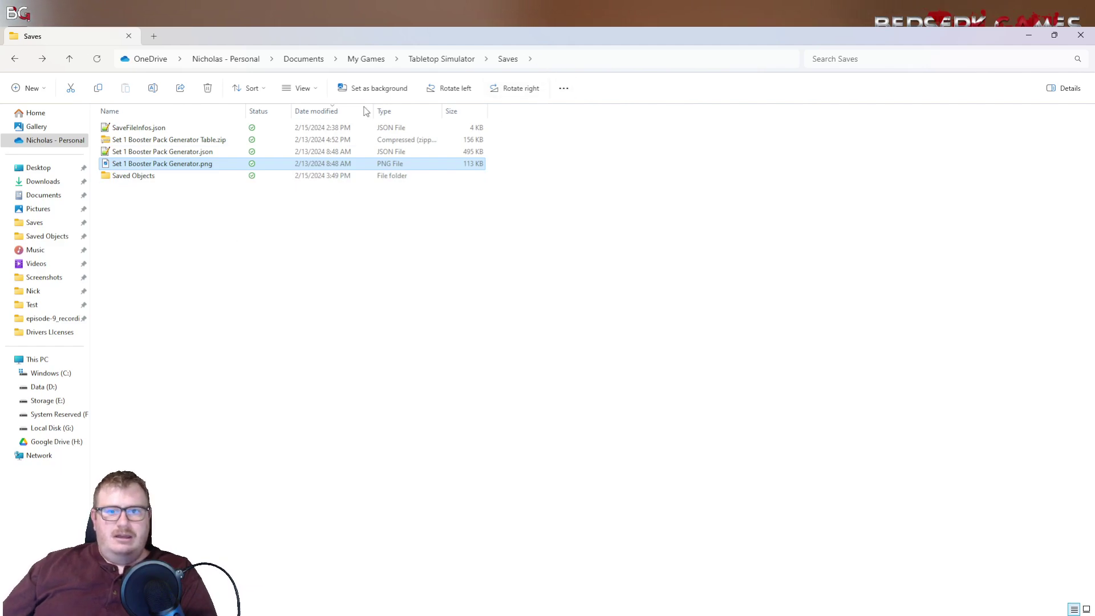
{"action": "double_click", "coordinate": [139, 178]}
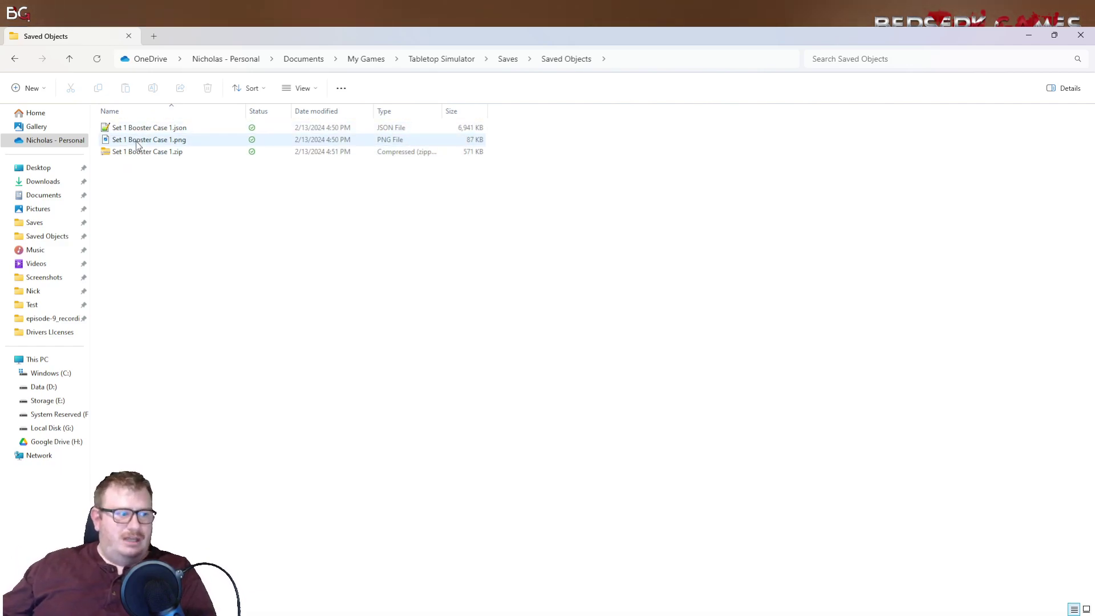
{"action": "left_click", "coordinate": [505, 59]}
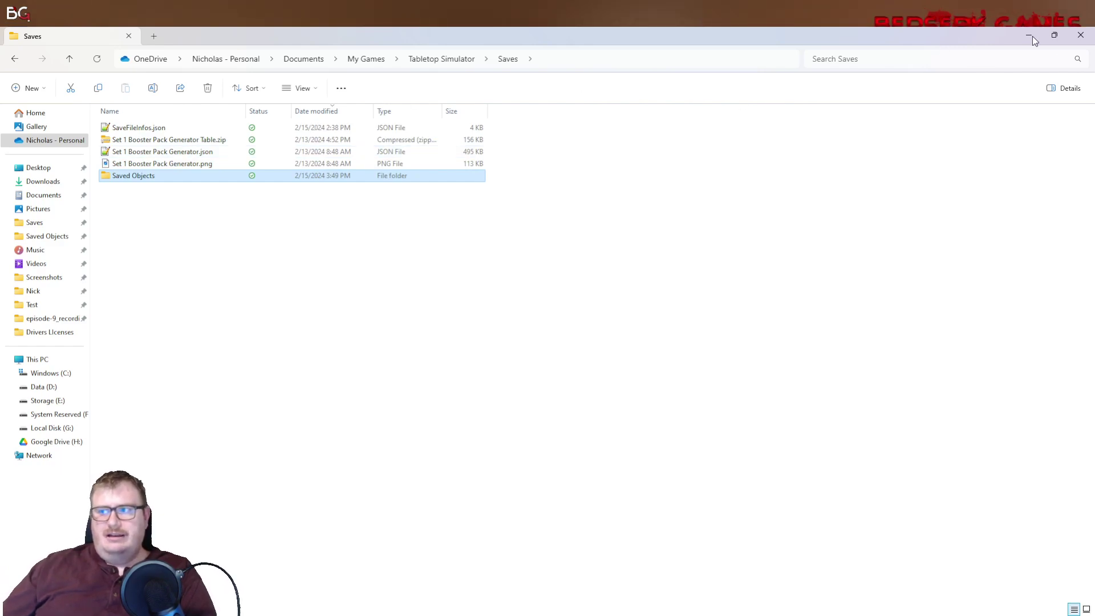
{"action": "key", "text": "alt+Tab"}
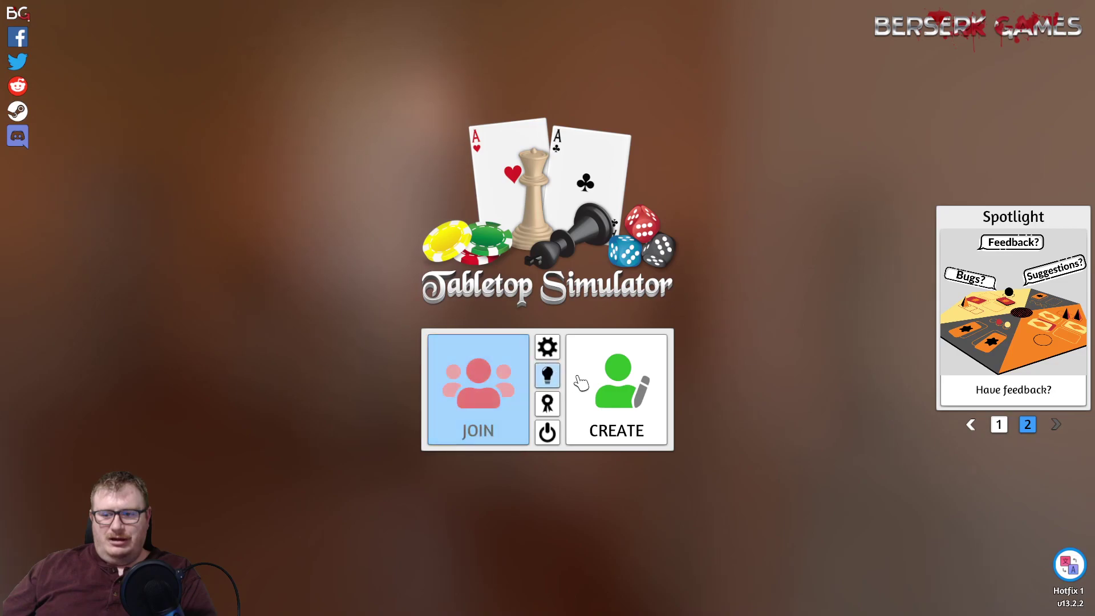
- Switch to Tabletop Simulator, create a new game and load the saved game Set 1 Booster Pack Gen
{"action": "left_click", "coordinate": [616, 393]}
{"action": "left_click", "coordinate": [489, 285]}
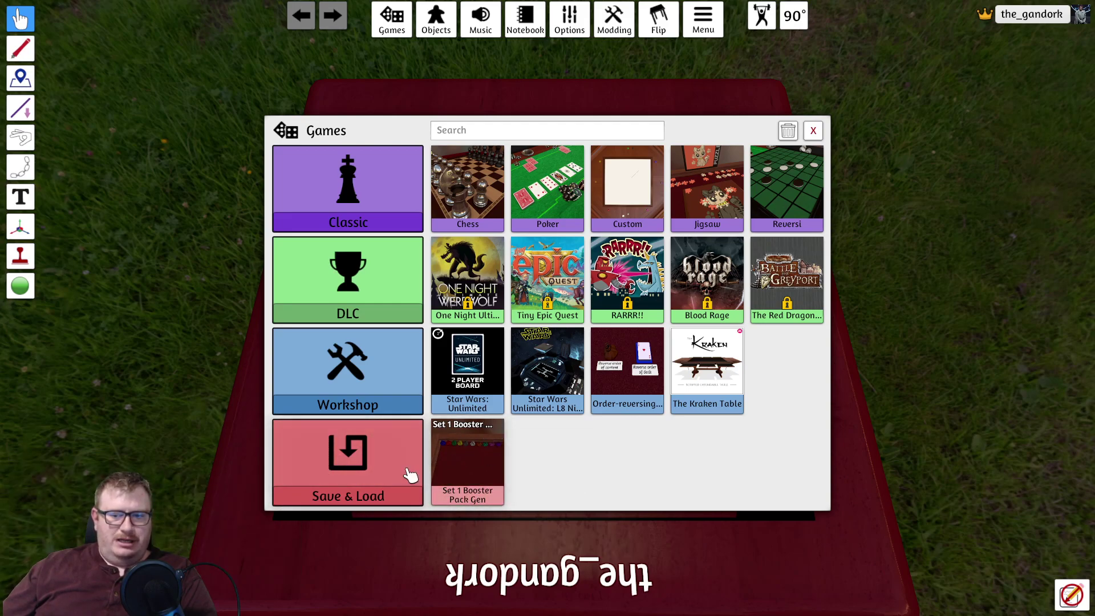
{"action": "left_click", "coordinate": [479, 482]}
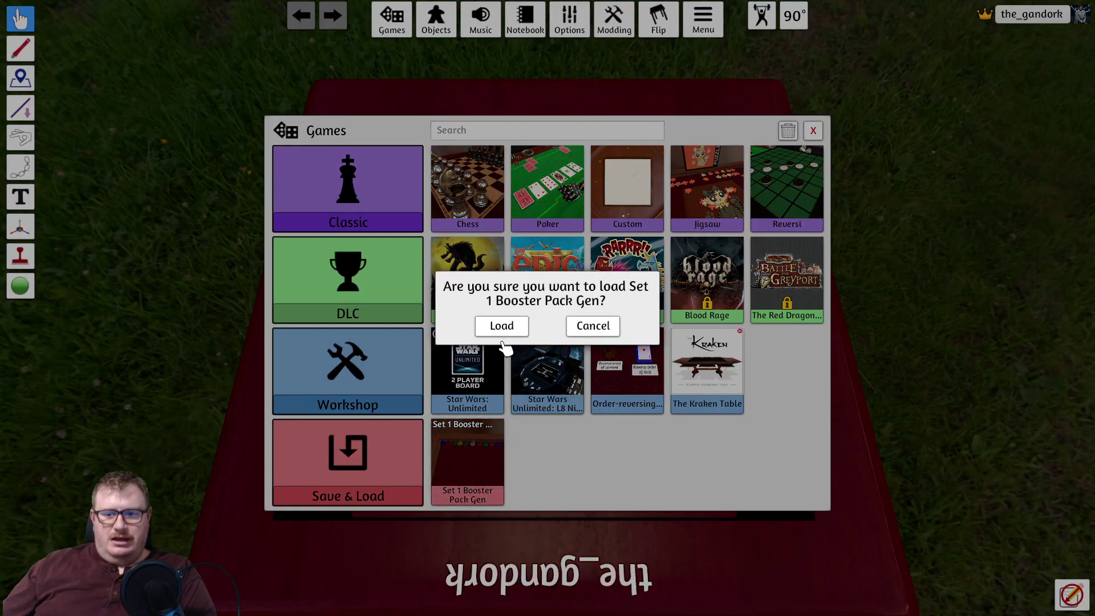
{"action": "left_click", "coordinate": [501, 326]}
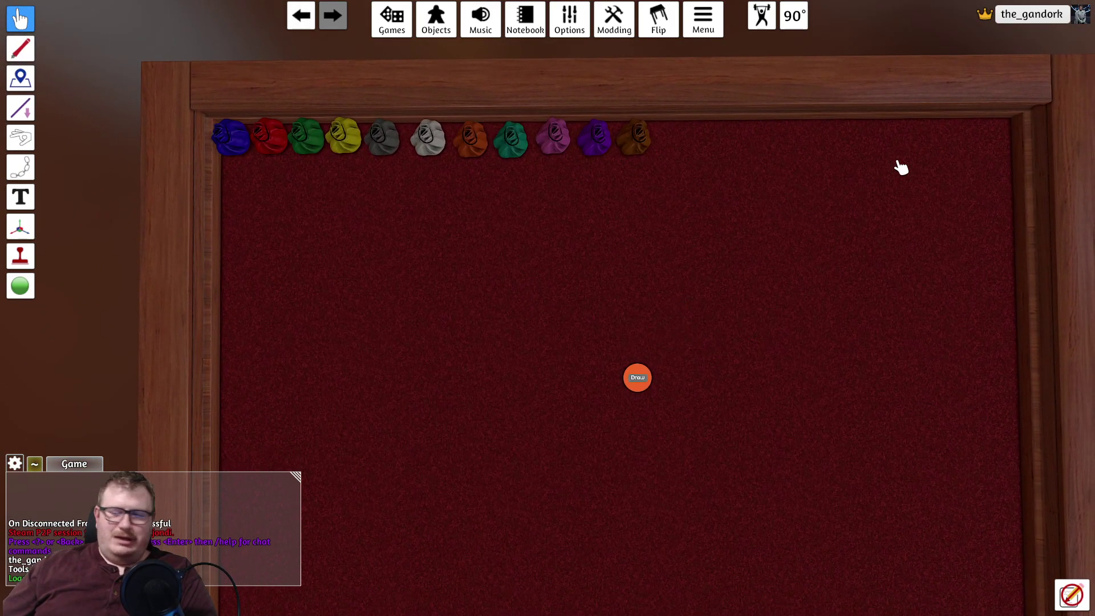
- Change the player color to orange
{"action": "left_click", "coordinate": [1031, 17]}
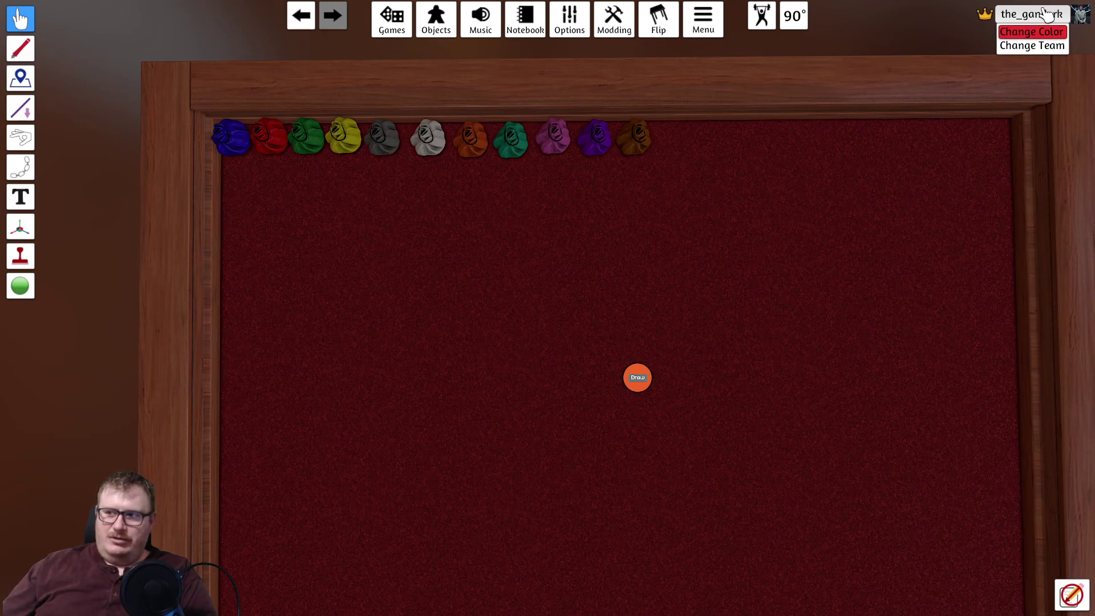
{"action": "left_click", "coordinate": [1044, 33]}
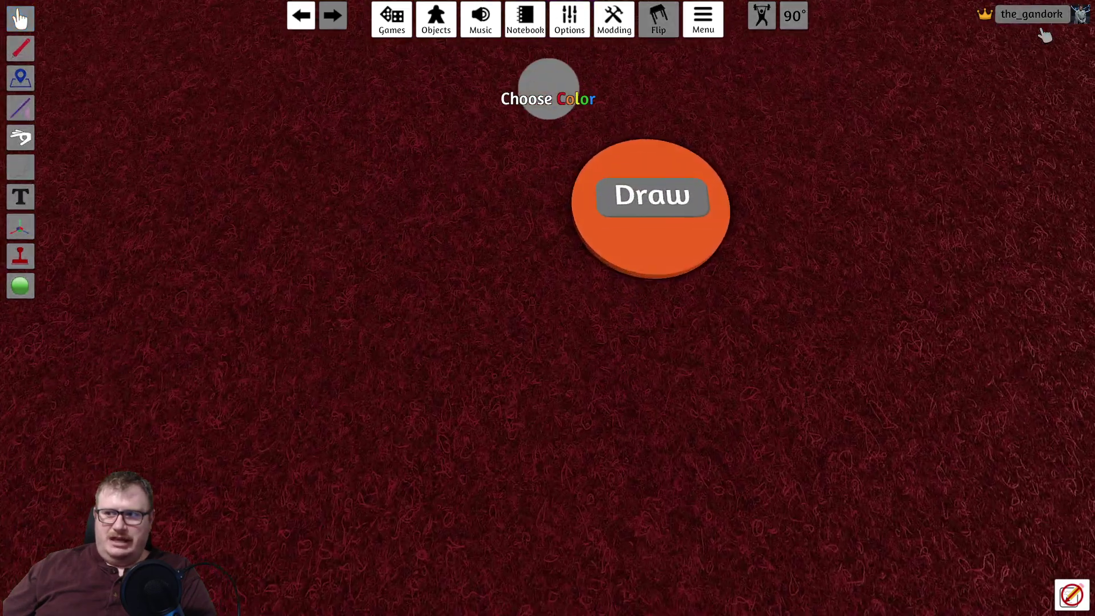
{"action": "left_click", "coordinate": [435, 327]}
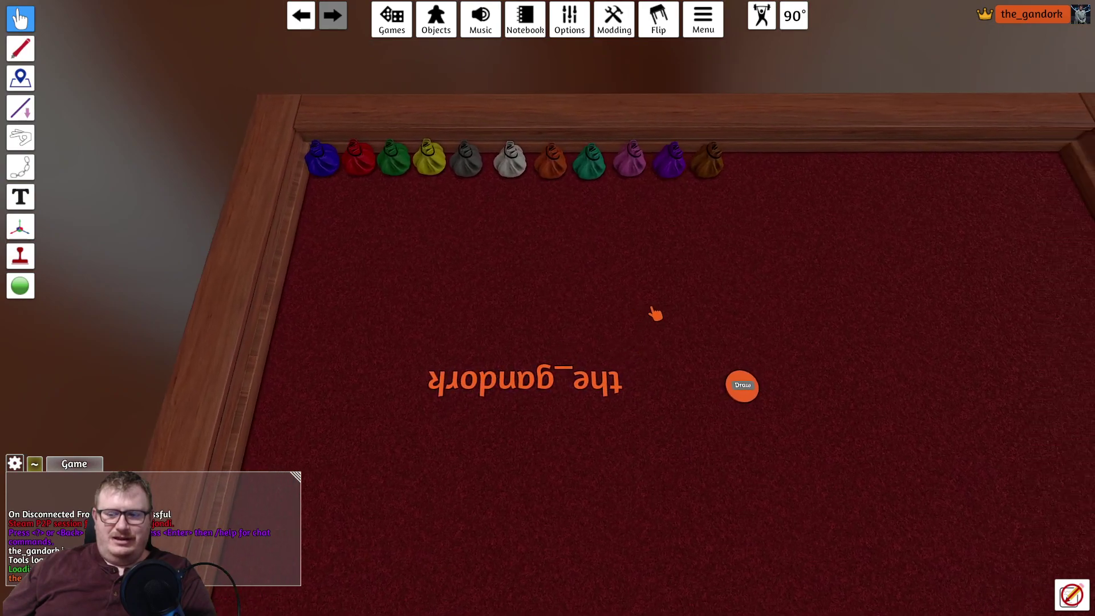
- Draw a booster pack, group all its cards into one deck and place the deck in the open area below the colored bags
{"action": "scroll", "coordinate": [504, 349], "scroll_direction": "up", "scroll_amount": 2}
{"action": "key", "text": "w"}
{"action": "key", "text": "w"}
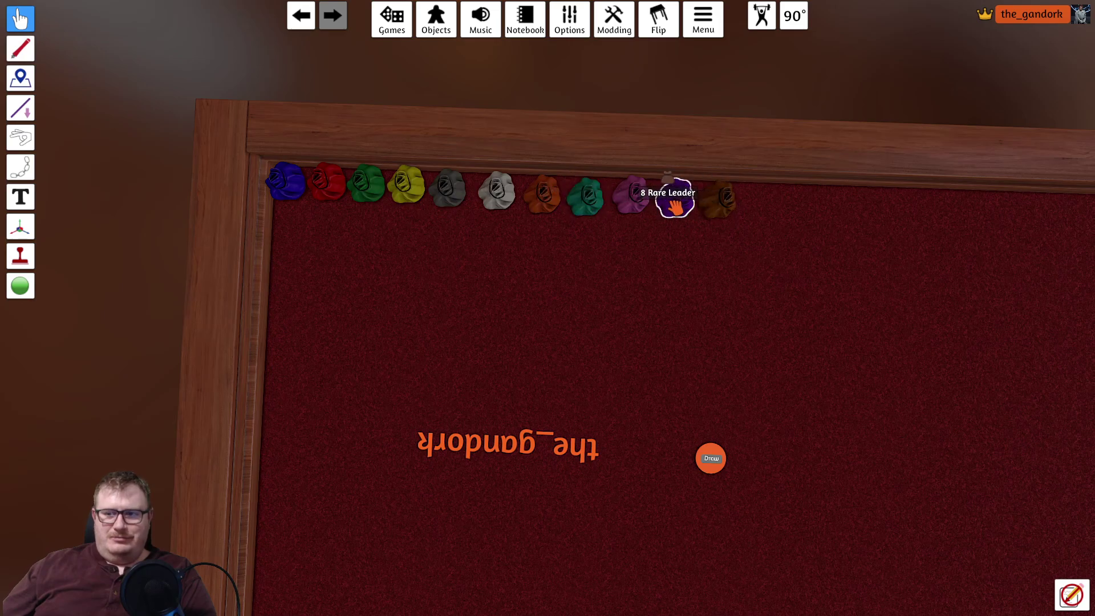
{"action": "key", "text": "w"}
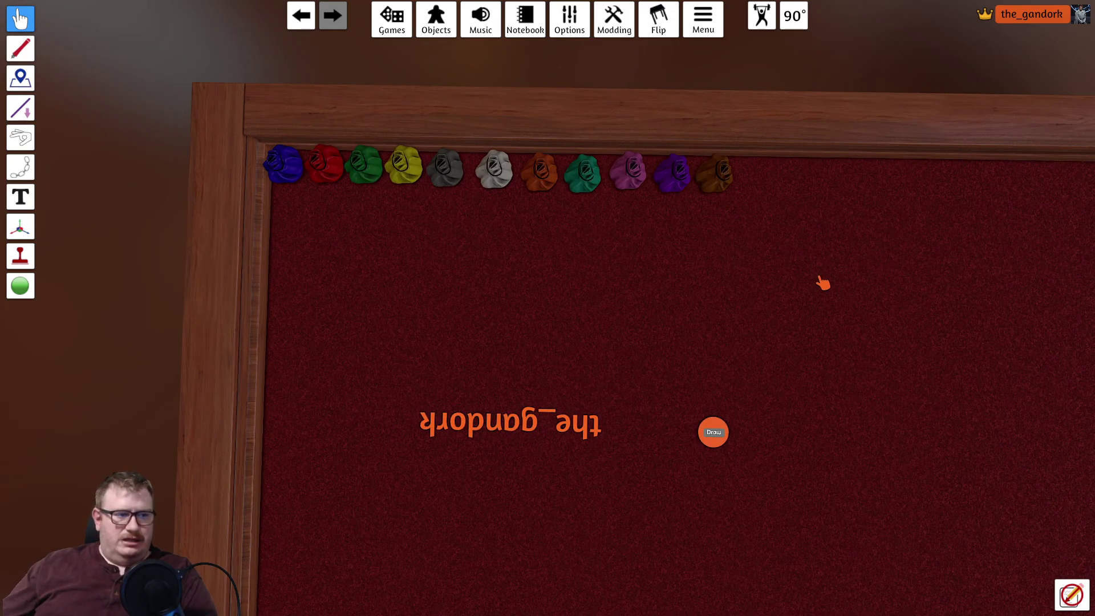
{"action": "left_click", "coordinate": [713, 432]}
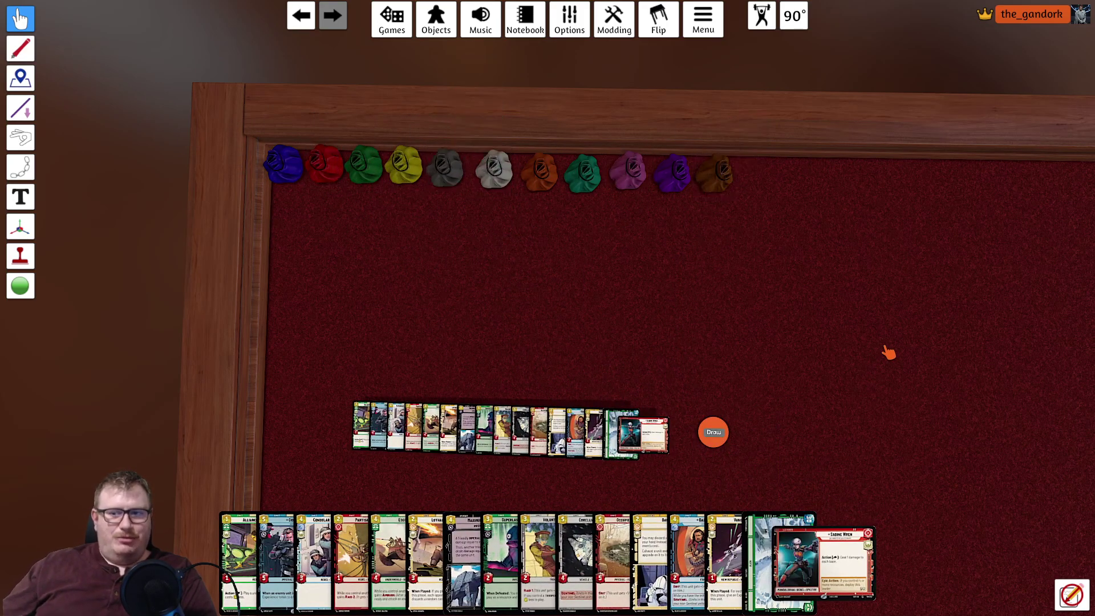
{"action": "key", "text": "s"}
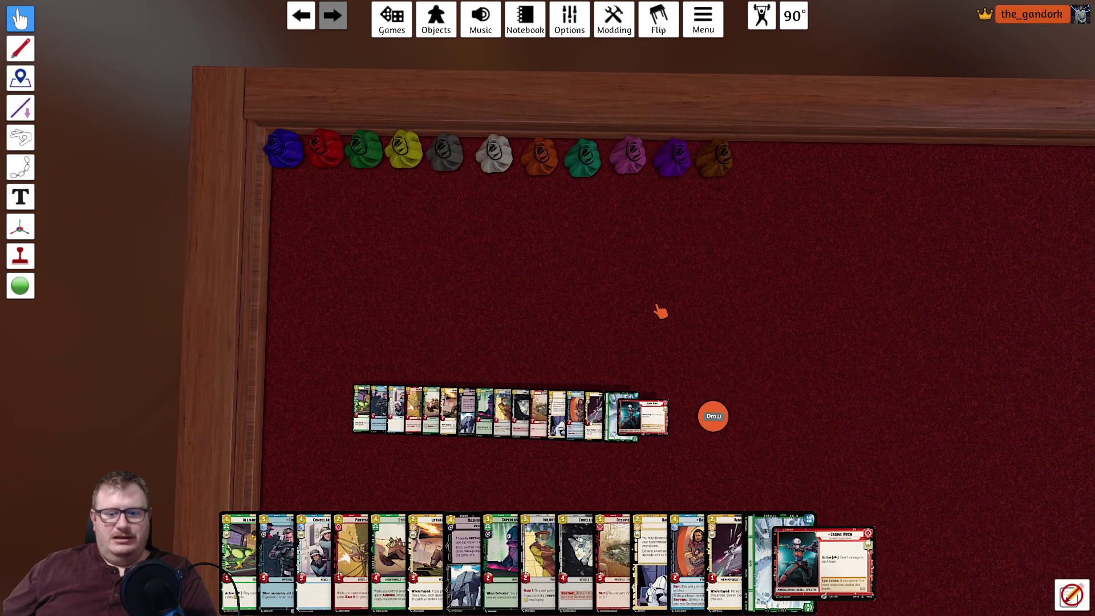
{"action": "left_click_drag", "start_coordinate": [203, 325], "coordinate": [906, 564]}
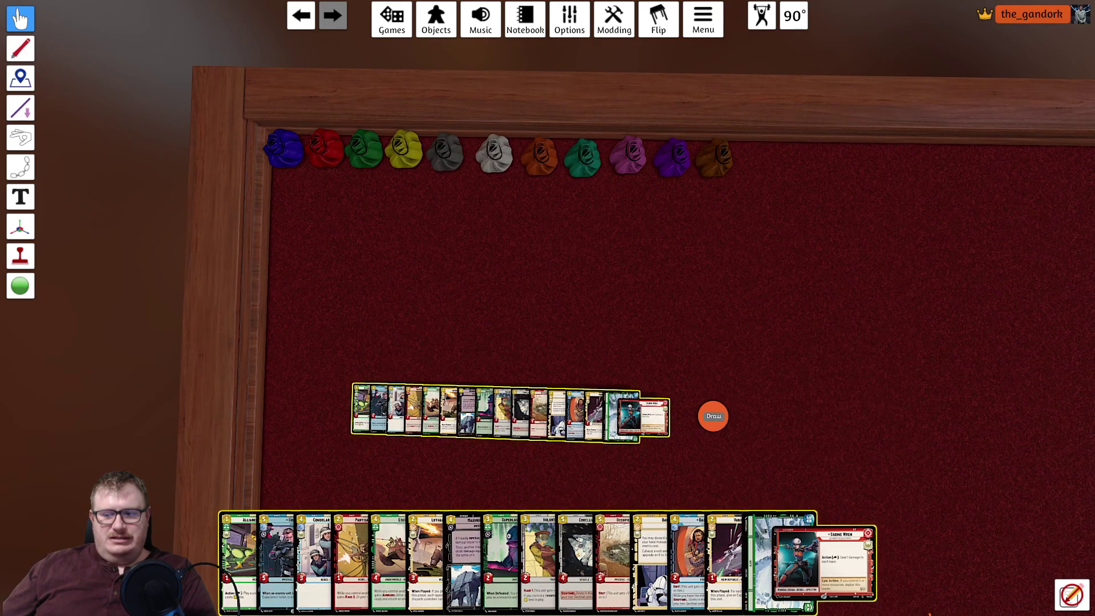
{"action": "key", "text": "g"}
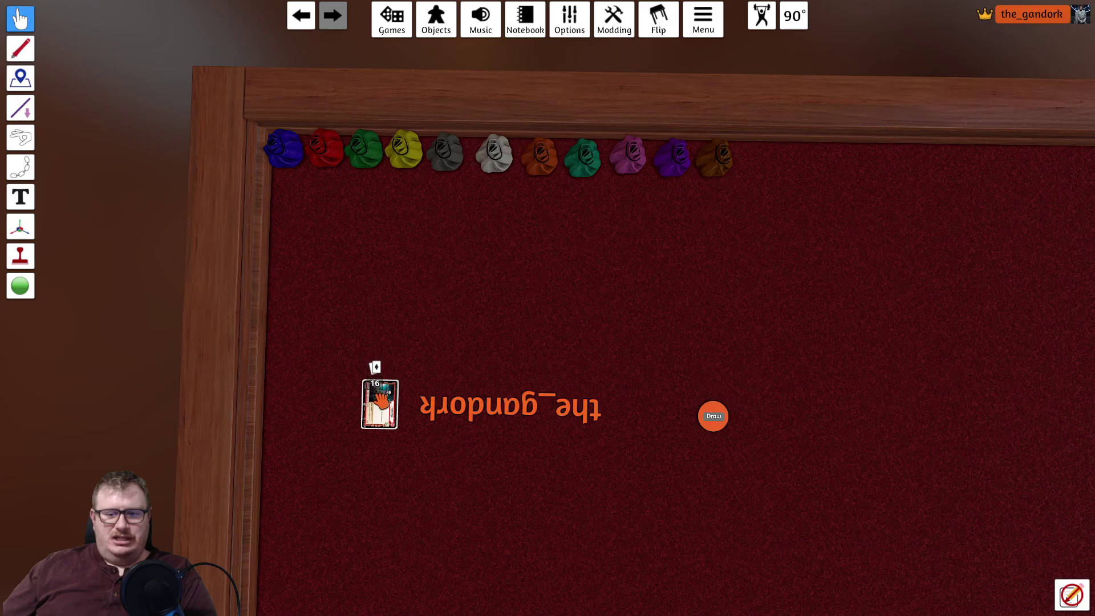
{"action": "left_click_drag", "start_coordinate": [385, 409], "coordinate": [513, 301]}
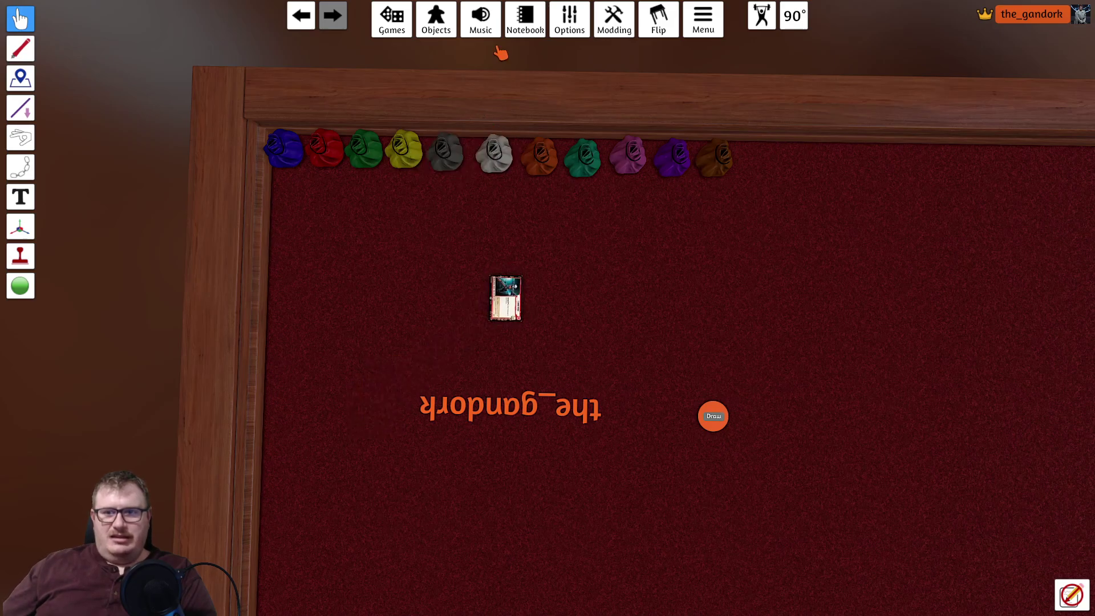
- Add an empty bag from the components above the Draw token and put the first pack into it face down
{"action": "left_click", "coordinate": [438, 20]}
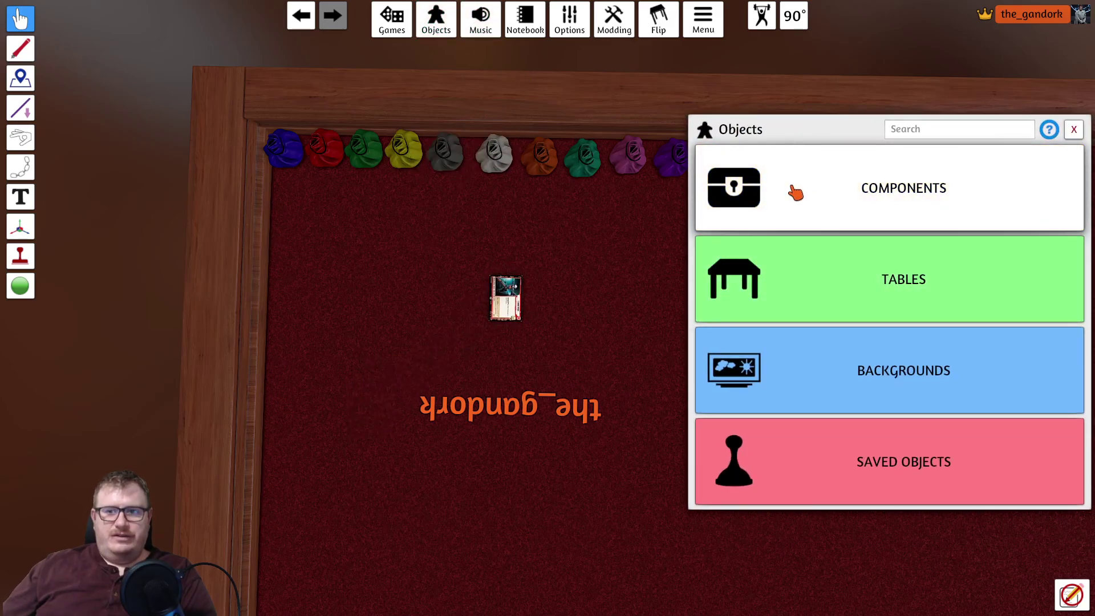
{"action": "left_click", "coordinate": [795, 192]}
{"action": "left_click", "coordinate": [728, 459]}
{"action": "left_click", "coordinate": [809, 276]}
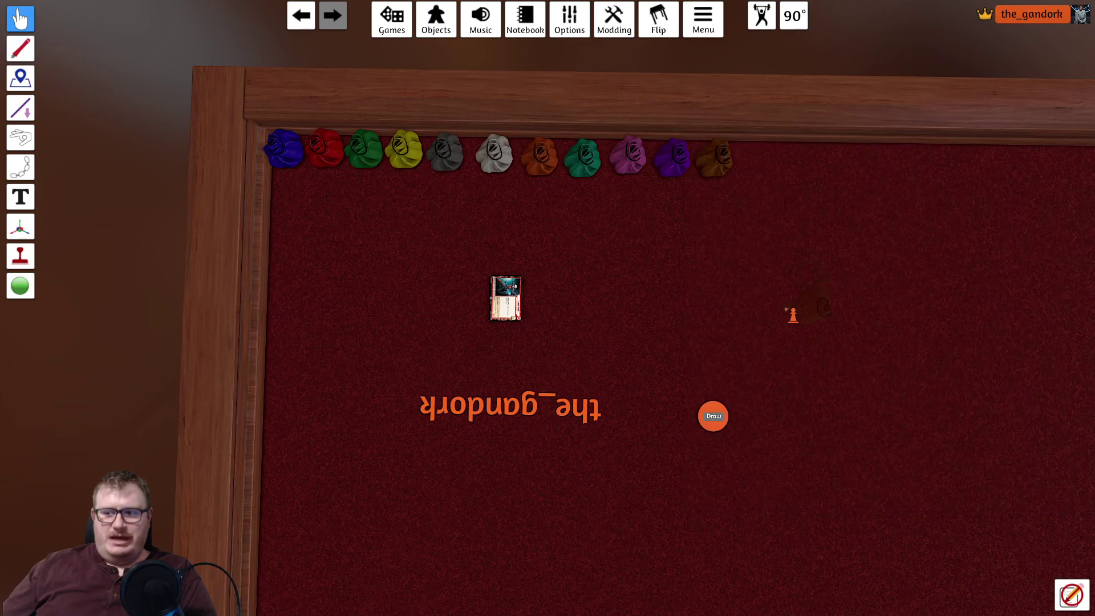
{"action": "left_click", "coordinate": [727, 291]}
{"action": "left_click", "coordinate": [1075, 127]}
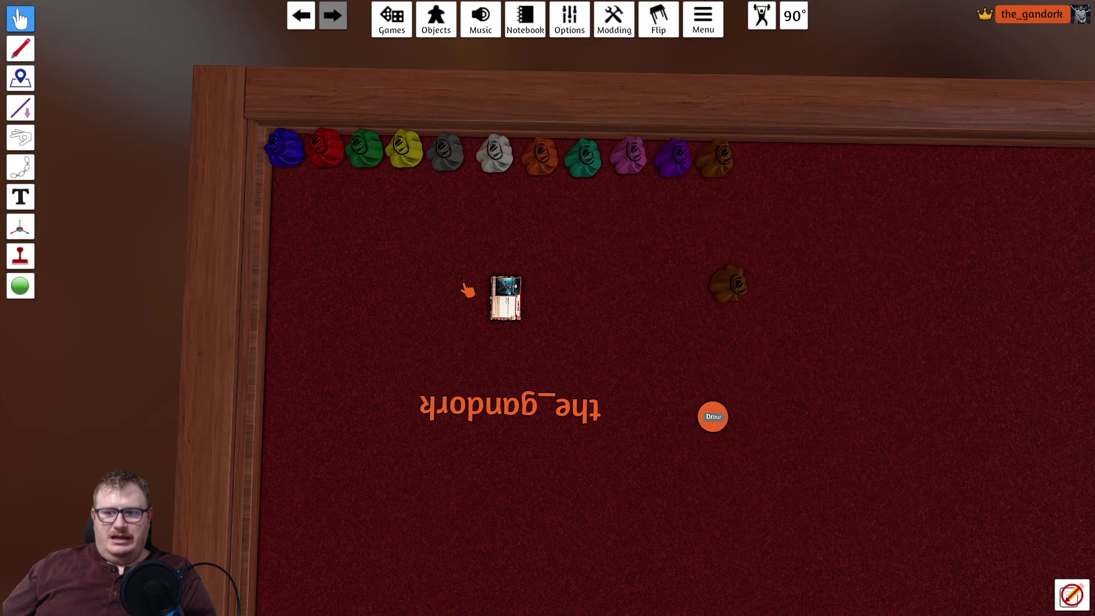
{"action": "key", "text": "f"}
{"action": "mouse_move", "coordinate": [510, 310]}
{"action": "left_mouse_down"}
{"action": "mouse_move", "coordinate": [713, 298]}
{"action": "mouse_move", "coordinate": [737, 308]}
{"action": "left_mouse_up"}
- Draw a second booster pack, group its cards into one deck and put it into the new bag
{"action": "left_click", "coordinate": [713, 416]}
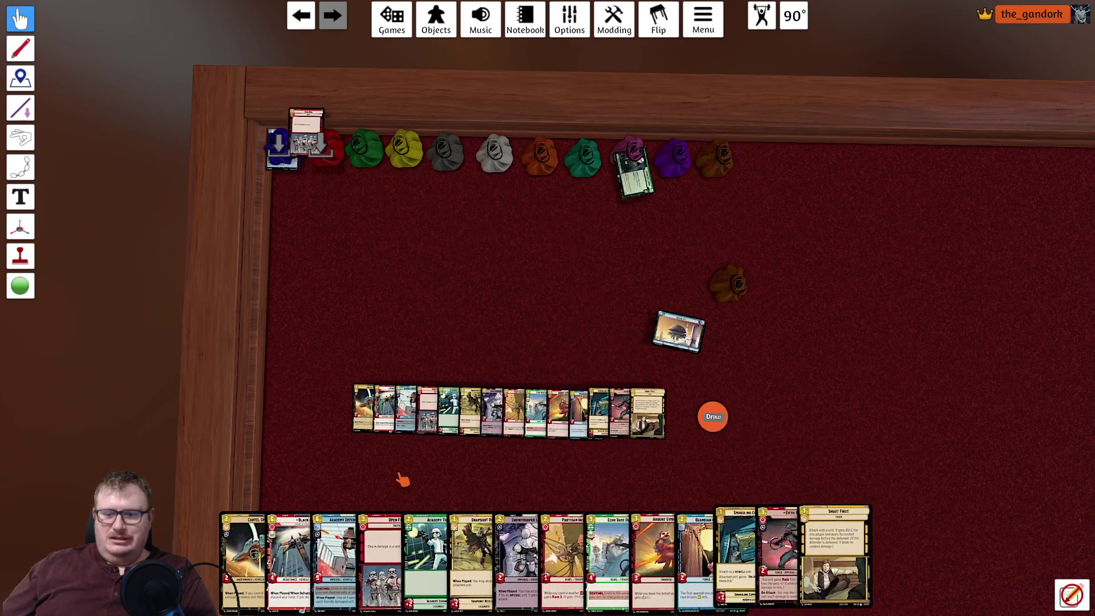
{"action": "left_click_drag", "start_coordinate": [209, 342], "coordinate": [929, 613]}
{"action": "key", "text": "g"}
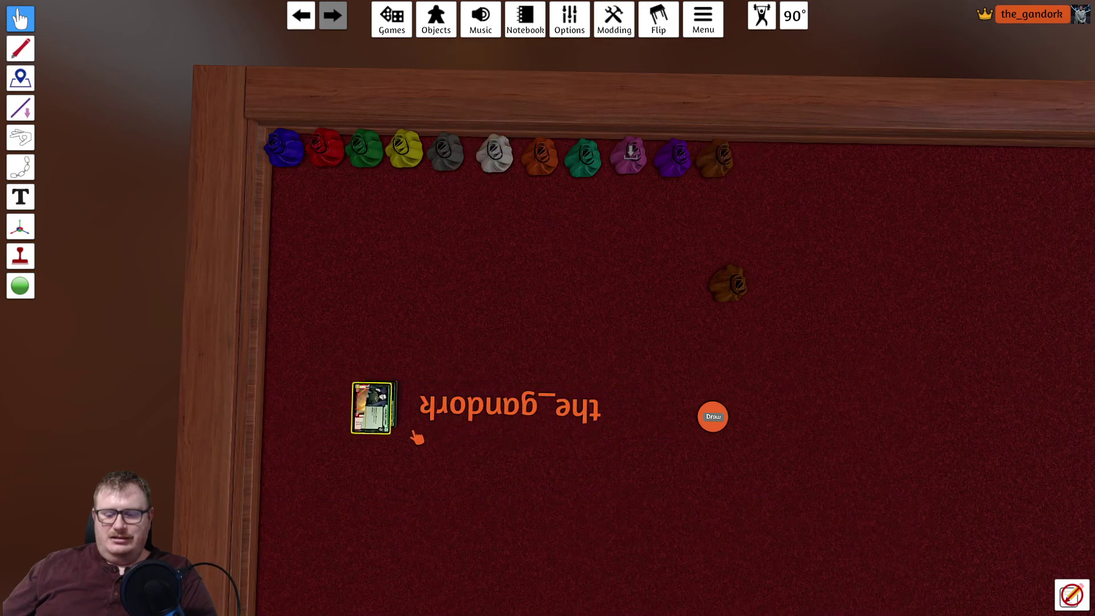
{"action": "left_click_drag", "start_coordinate": [374, 407], "coordinate": [733, 282]}
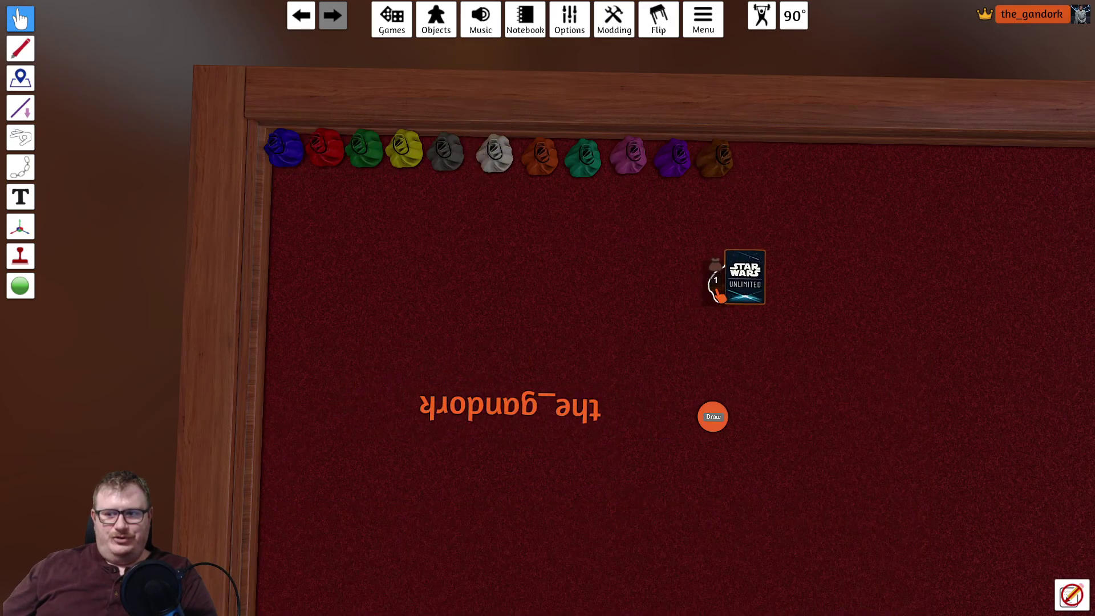
- Draw a third booster pack, group its cards into one deck and put it into the new bag
{"action": "left_click", "coordinate": [713, 417]}
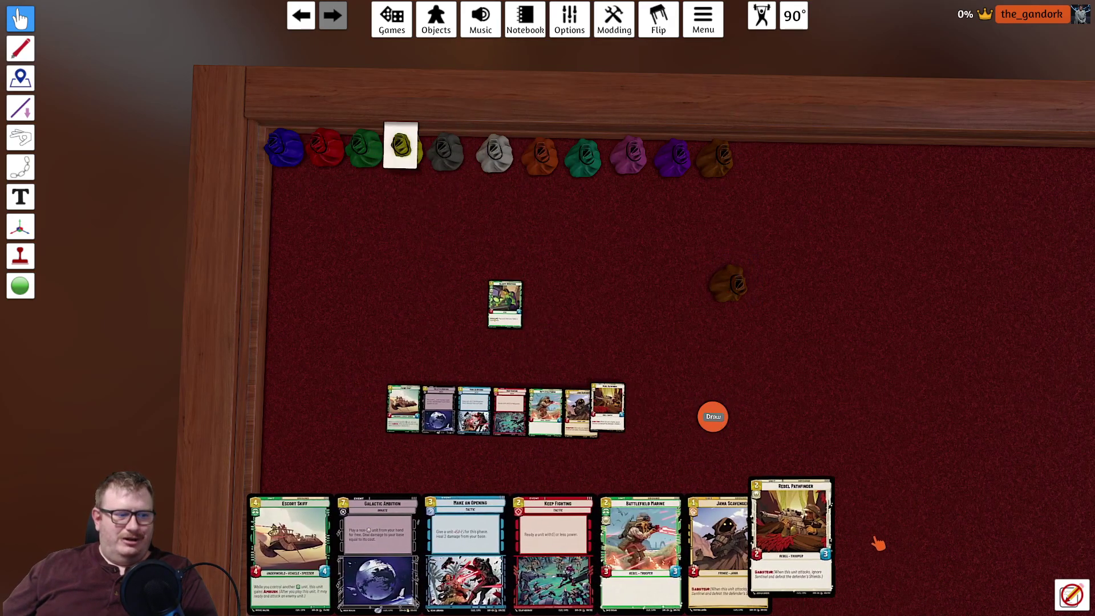
{"action": "left_click_drag", "start_coordinate": [175, 338], "coordinate": [901, 614]}
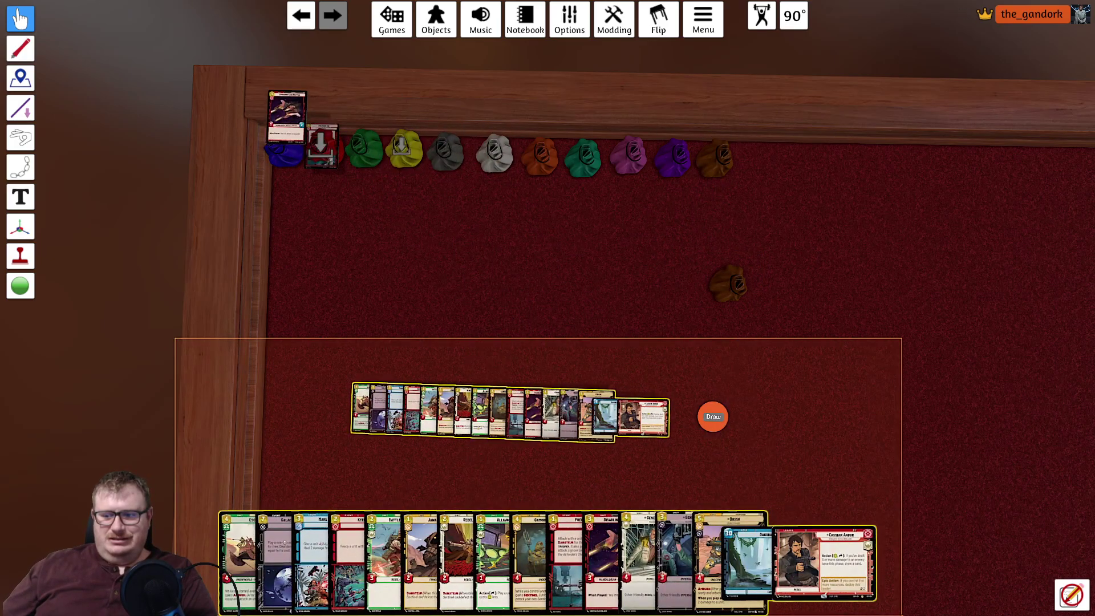
{"action": "key", "text": "ctrl+z"}
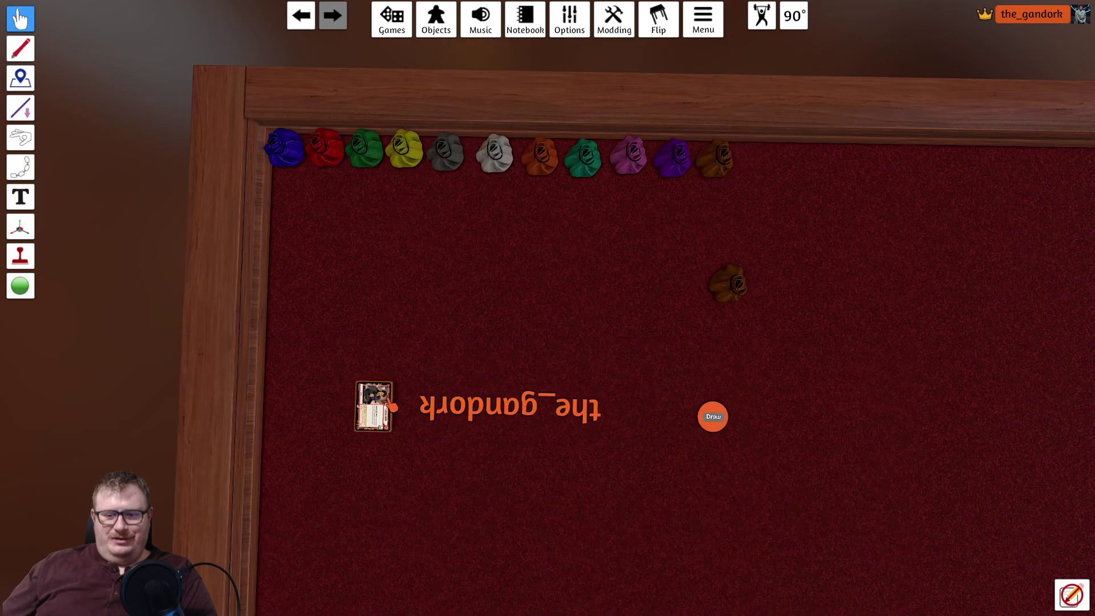
{"action": "left_click_drag", "start_coordinate": [393, 406], "coordinate": [711, 318]}
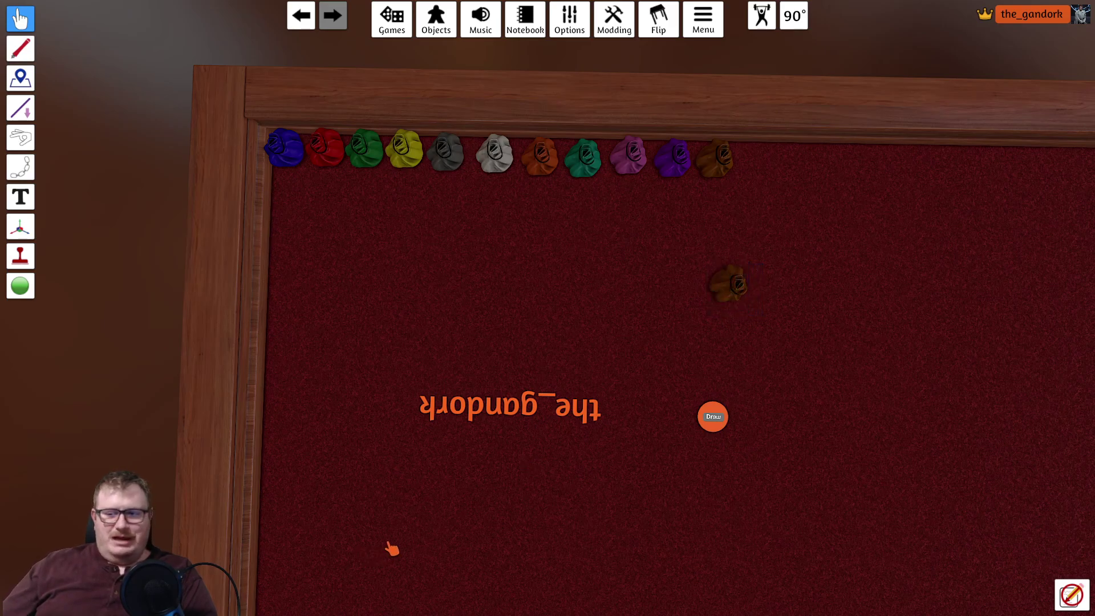
- Take the three packs out of the new bag and spread them out on the table below the row of colored bags
{"action": "left_click_drag", "start_coordinate": [726, 282], "coordinate": [577, 283]}
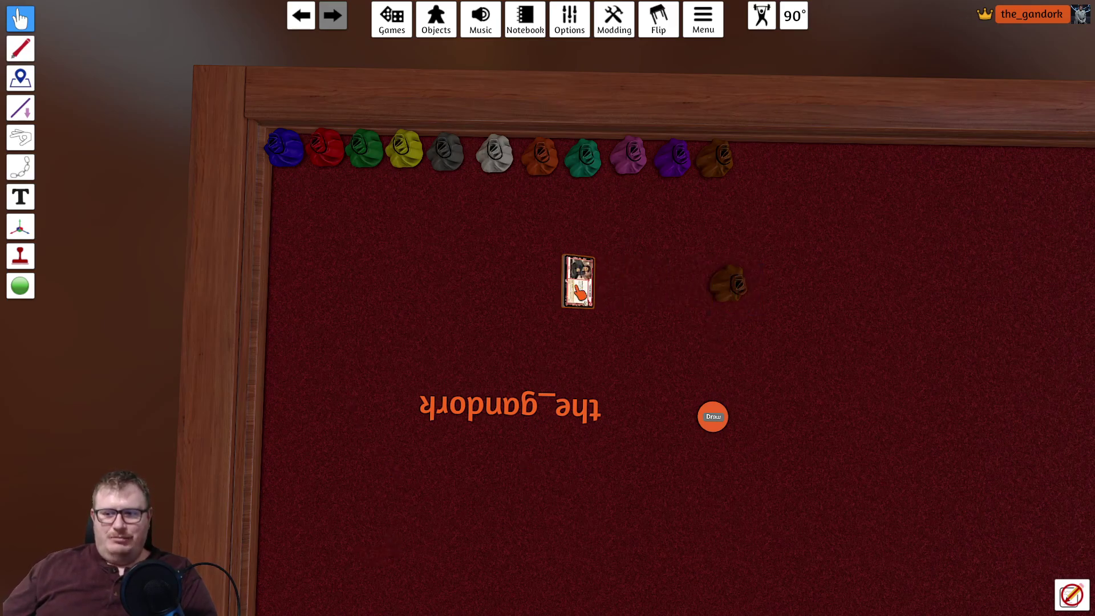
{"action": "left_click_drag", "start_coordinate": [727, 283], "coordinate": [504, 294]}
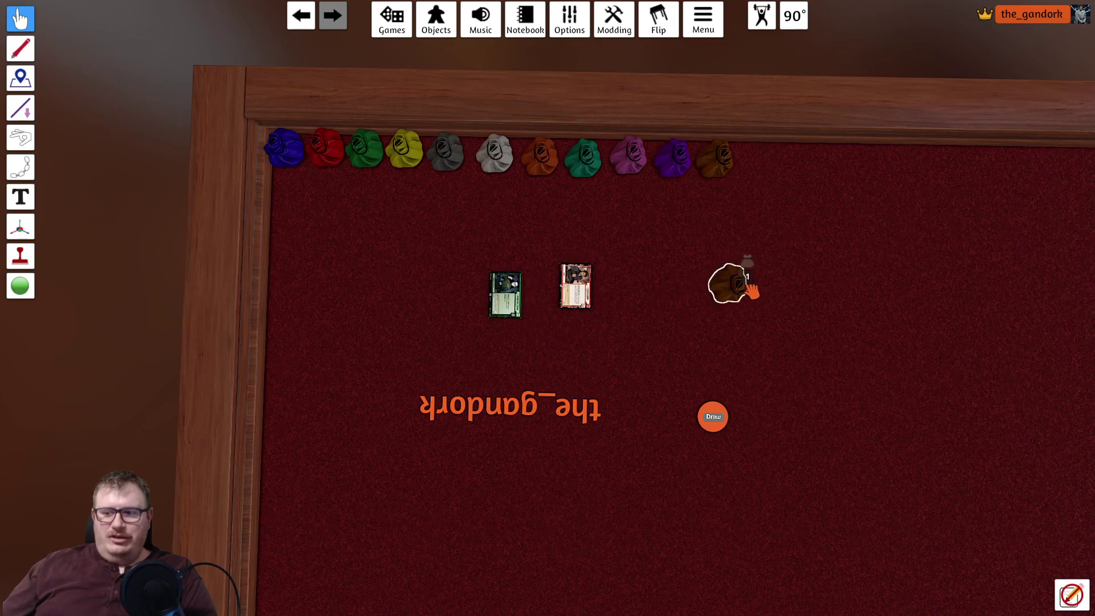
{"action": "left_click_drag", "start_coordinate": [735, 285], "coordinate": [450, 291]}
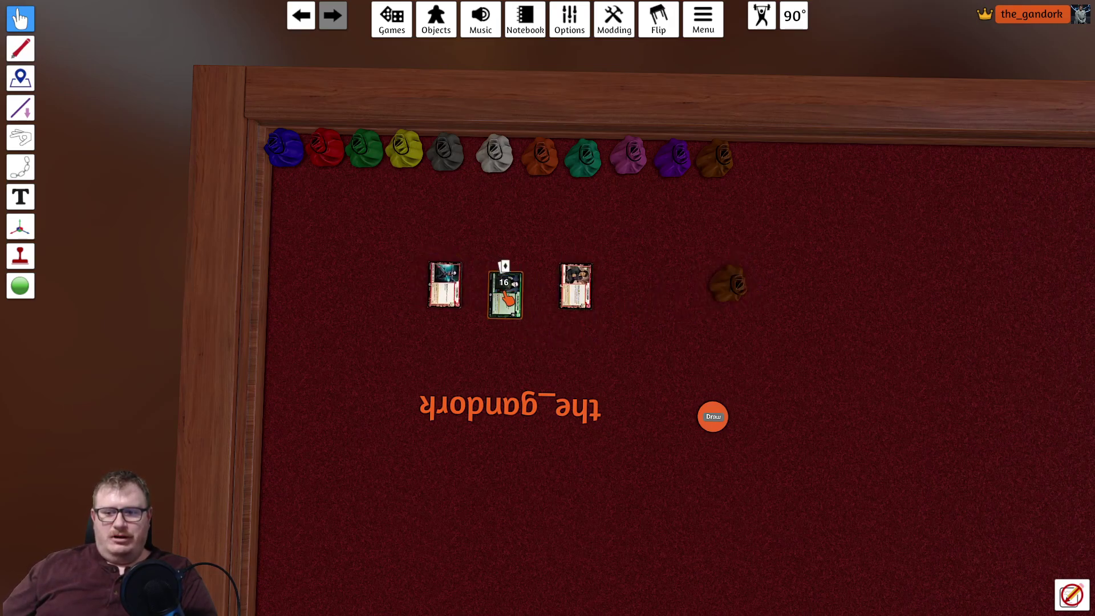
{"action": "left_click_drag", "start_coordinate": [502, 267], "coordinate": [496, 213]}
{"action": "left_click_drag", "start_coordinate": [455, 295], "coordinate": [456, 255]}
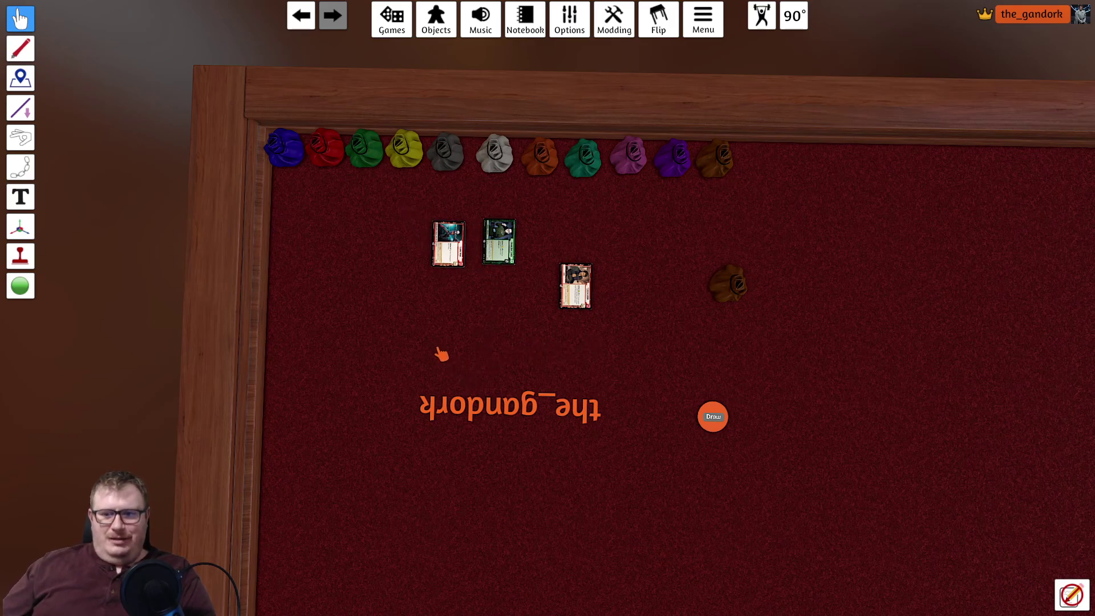
{"action": "left_click_drag", "start_coordinate": [449, 256], "coordinate": [435, 290]}
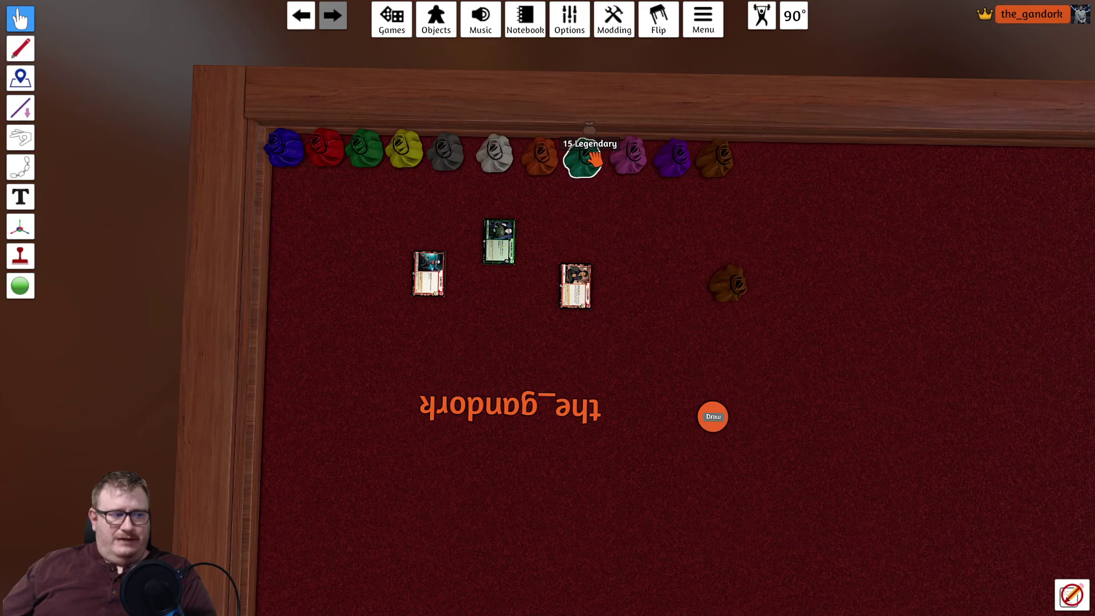
- Draw a fourth booster pack and move the second card from the hand onto the table beside the leftmost pack
{"action": "left_click", "coordinate": [713, 416]}
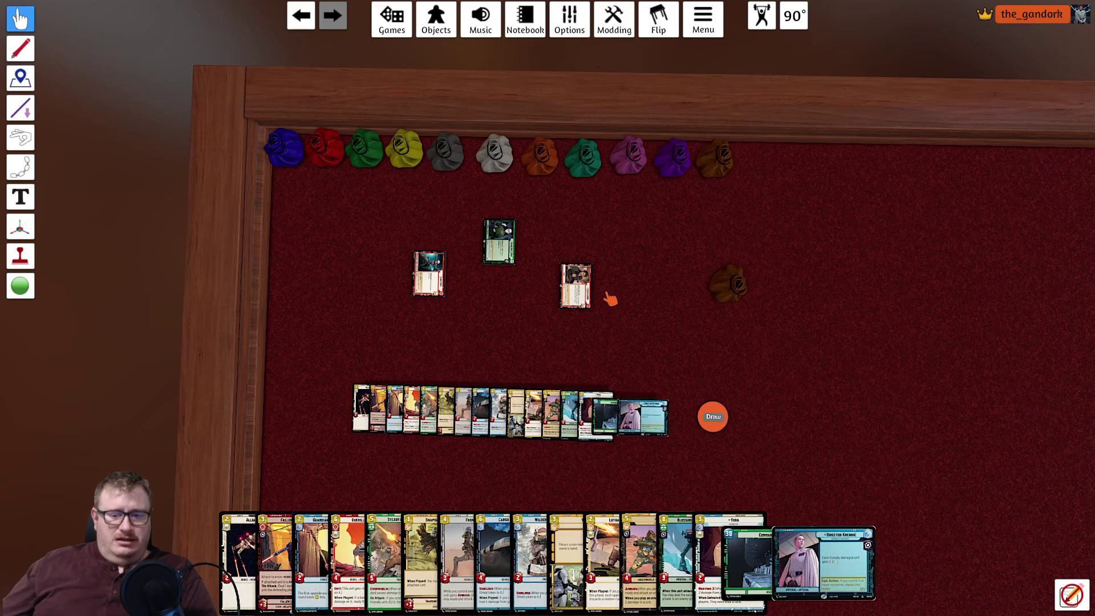
{"action": "left_click_drag", "start_coordinate": [275, 550], "coordinate": [305, 314]}
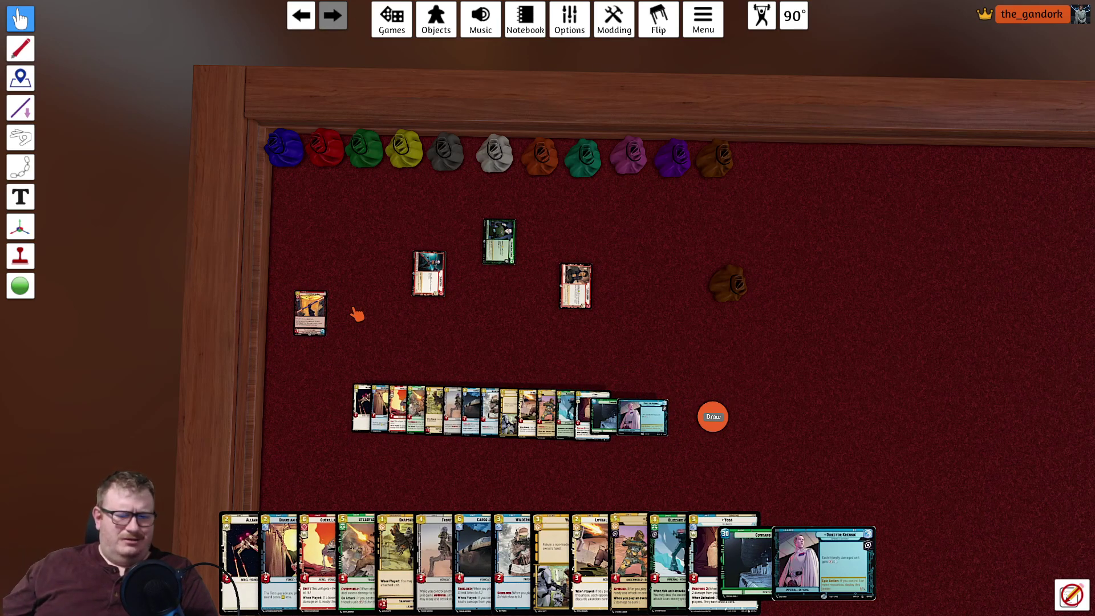
{"action": "left_click_drag", "start_coordinate": [314, 315], "coordinate": [398, 279]}
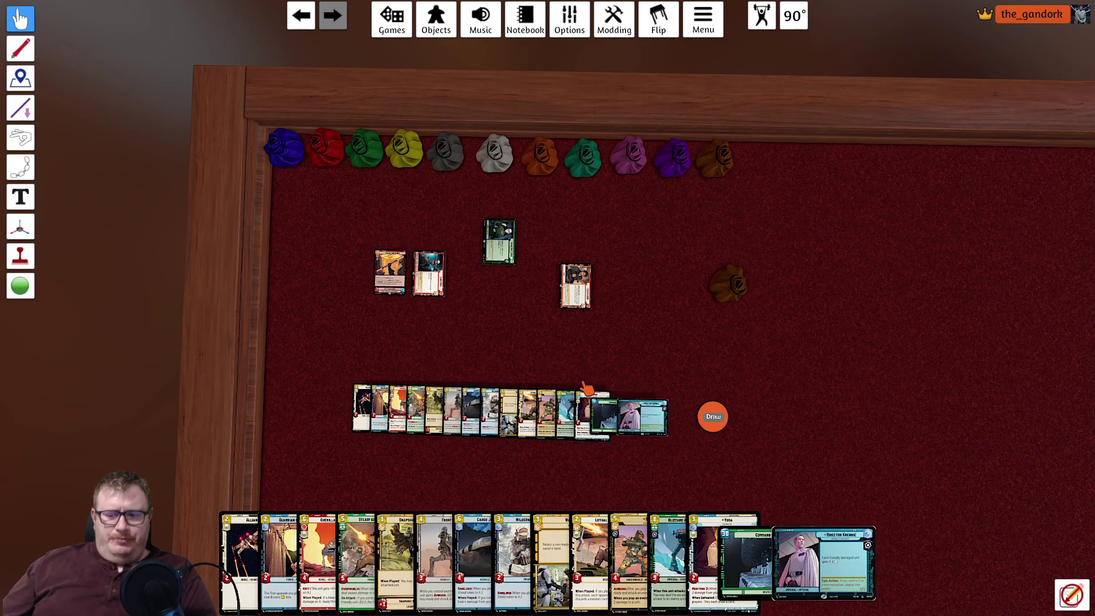